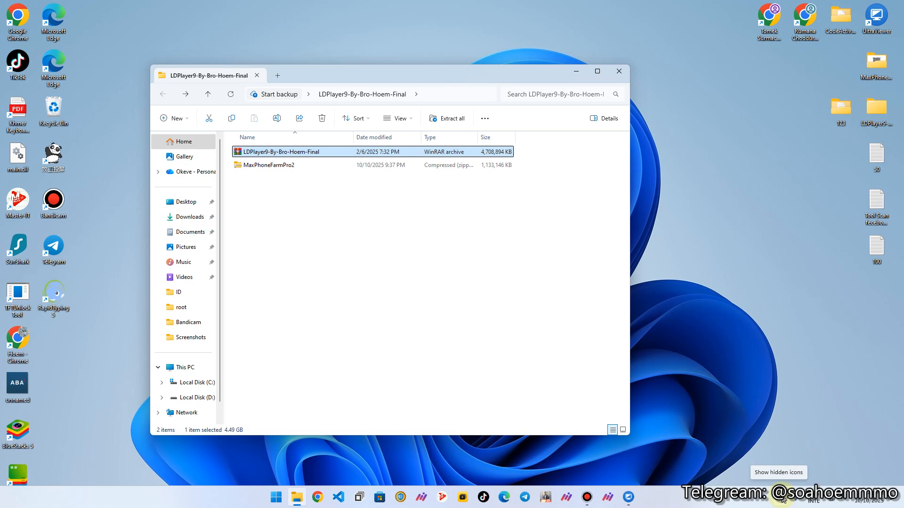
Step: Open Windows Security from the hidden tray icons, close it, and search the Start menu for 'window'
{"action": "left_click", "coordinate": [783, 501]}
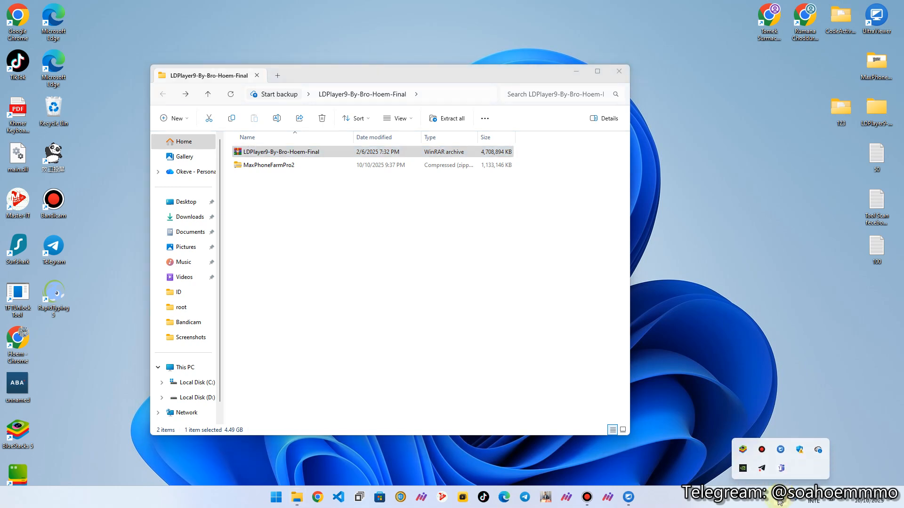
{"action": "left_click", "coordinate": [800, 451]}
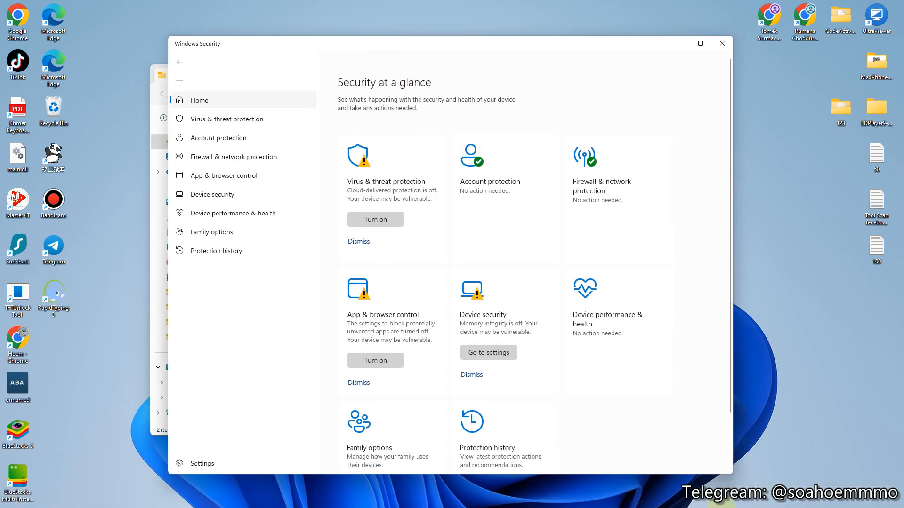
{"action": "left_click", "coordinate": [782, 501]}
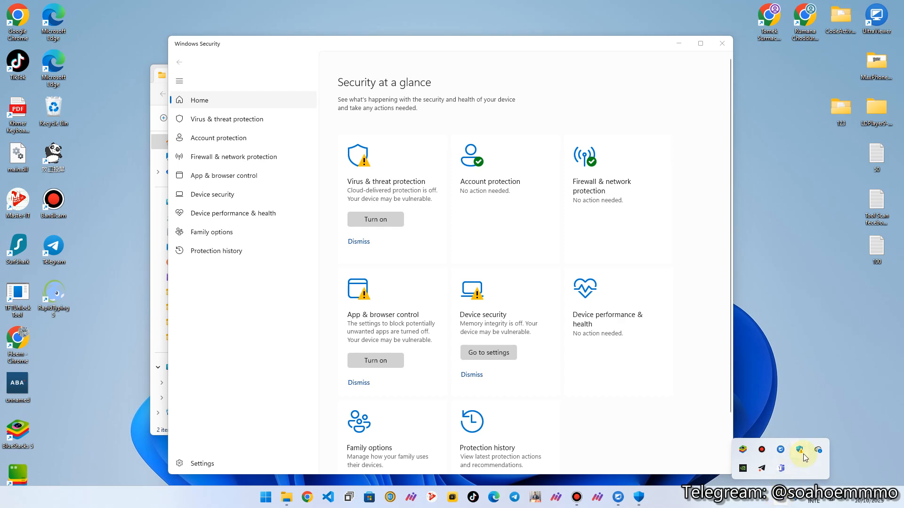
{"action": "left_click", "coordinate": [721, 43]}
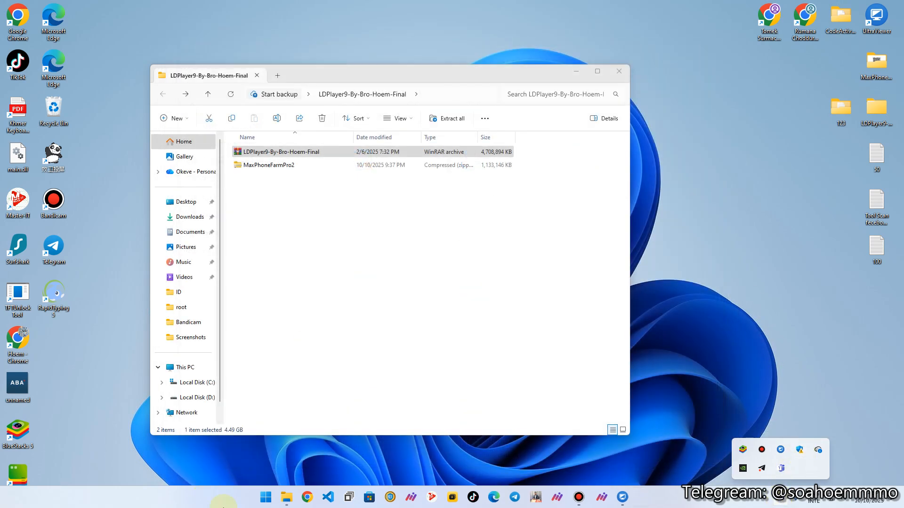
{"action": "left_click", "coordinate": [276, 498]}
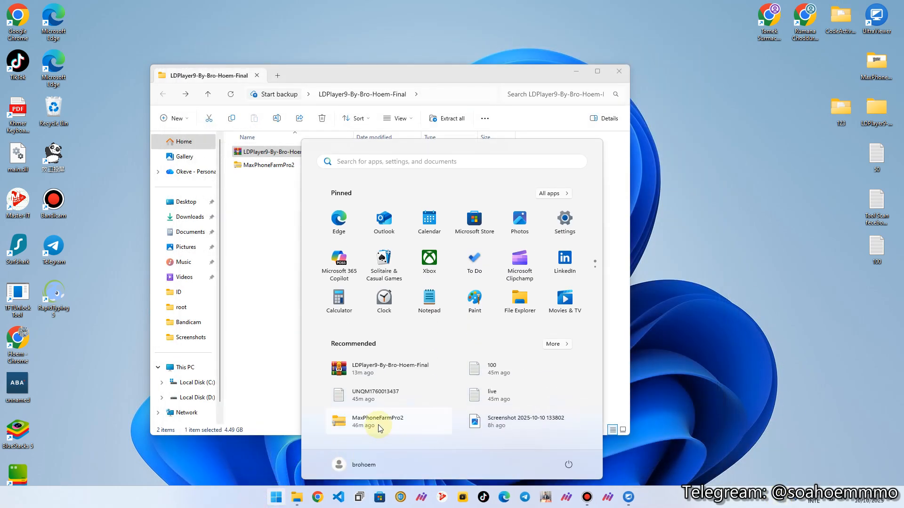
{"action": "type", "text": "wi"}
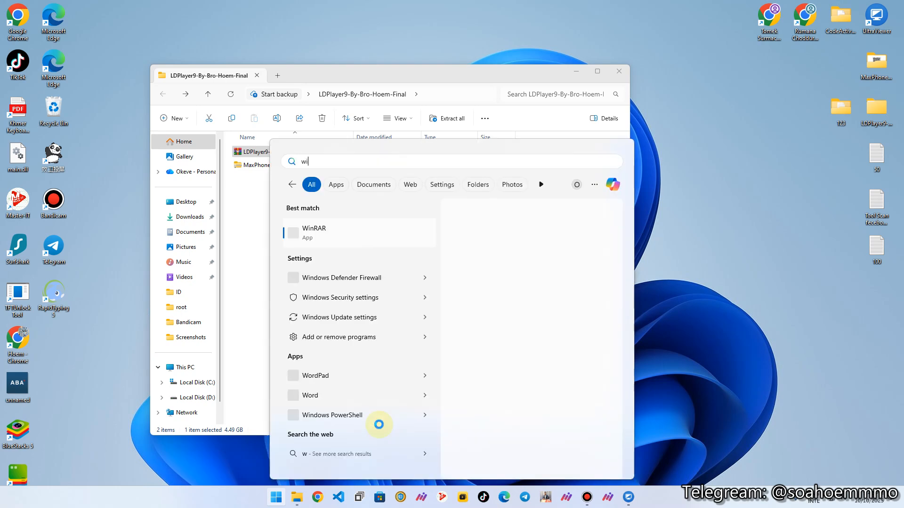
{"action": "type", "text": "n"}
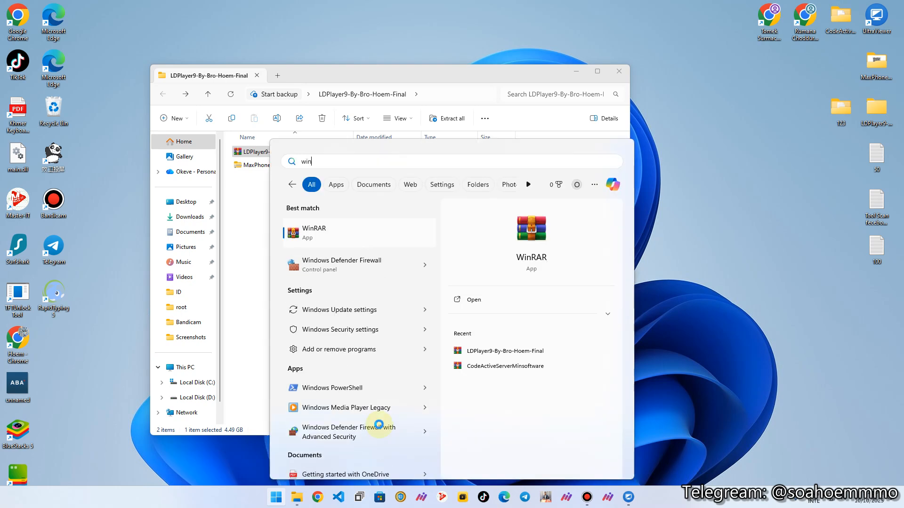
{"action": "type", "text": "dow"}
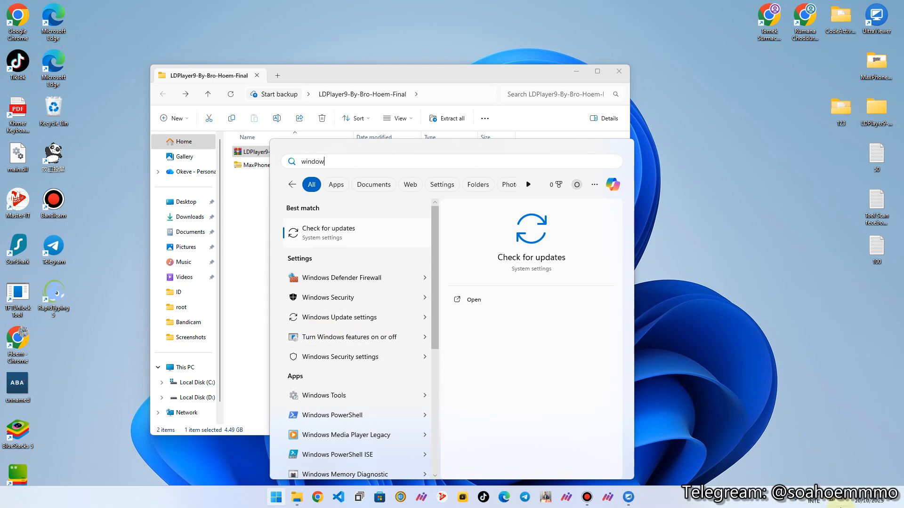
Step: Relaunch Windows Security from the tray and turn Real-time protection off under Virus & threat protection settings
{"action": "left_click", "coordinate": [783, 500]}
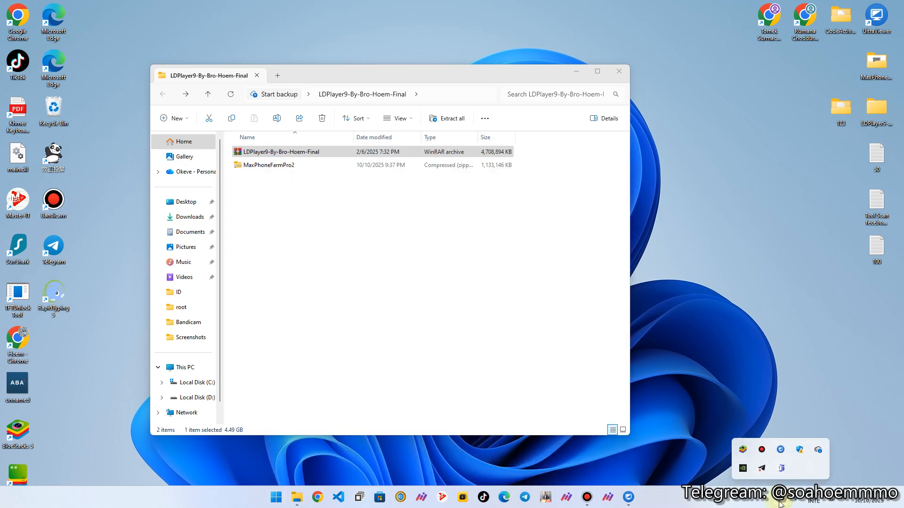
{"action": "left_click", "coordinate": [799, 450]}
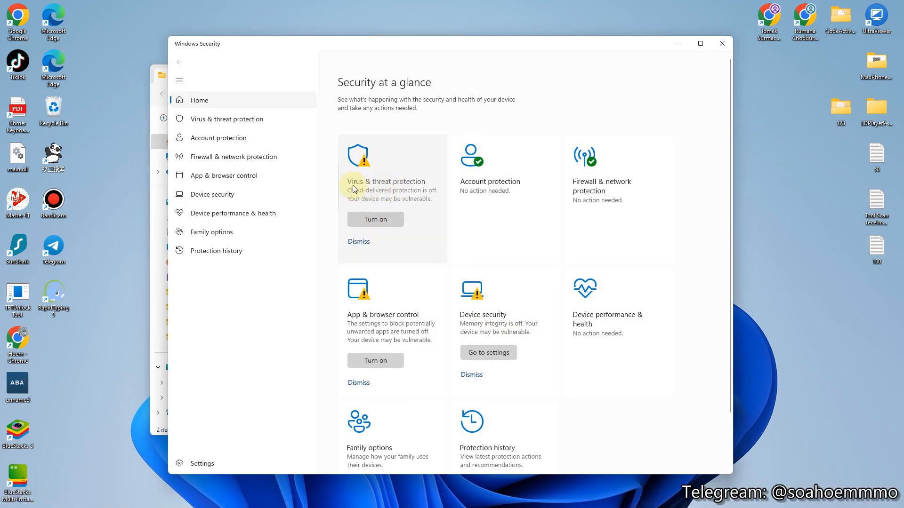
{"action": "left_click", "coordinate": [394, 188]}
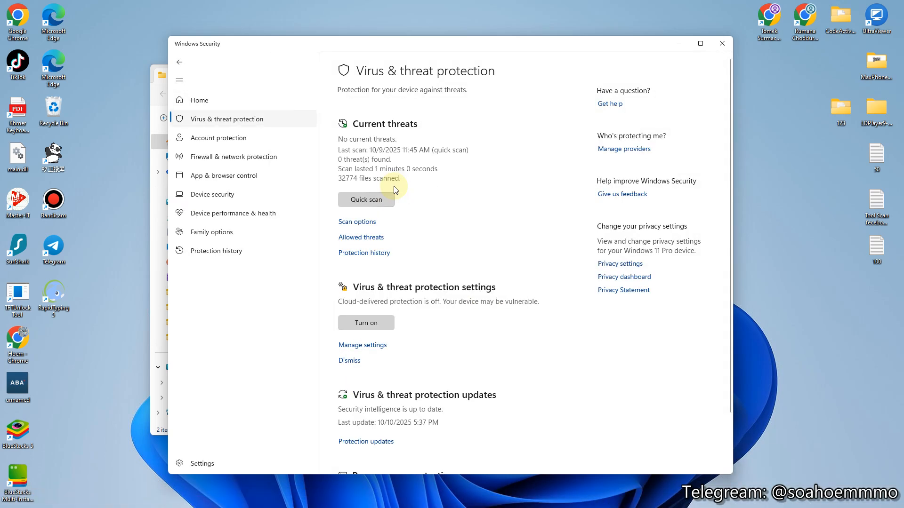
{"action": "scroll", "coordinate": [403, 296], "scroll_direction": "down", "scroll_amount": 1}
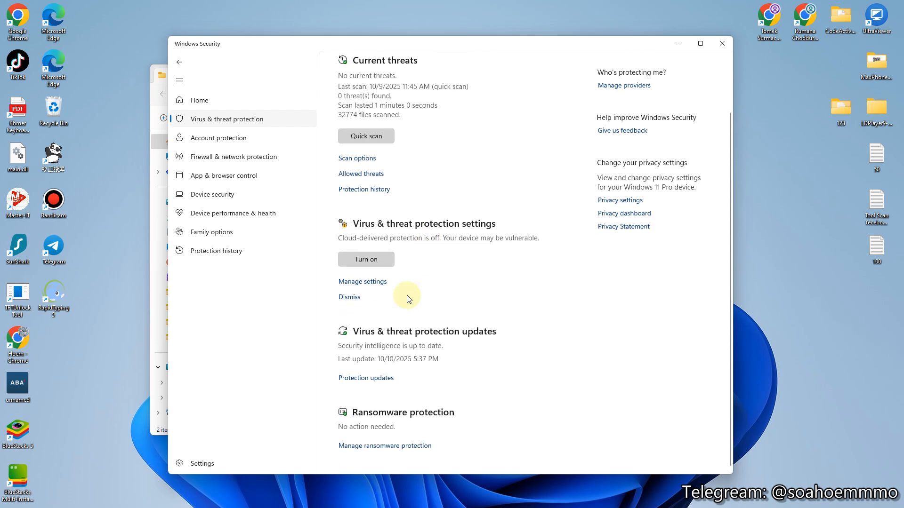
{"action": "left_click", "coordinate": [372, 282]}
{"action": "left_click", "coordinate": [350, 187]}
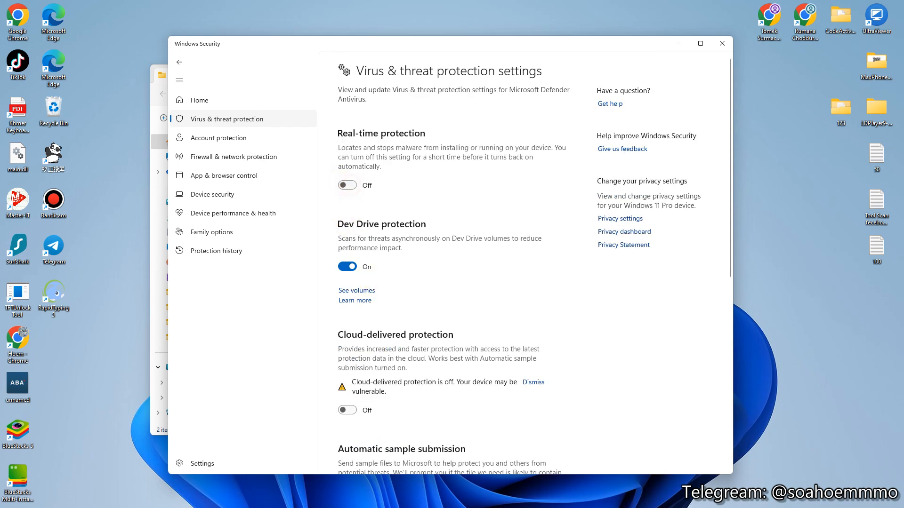
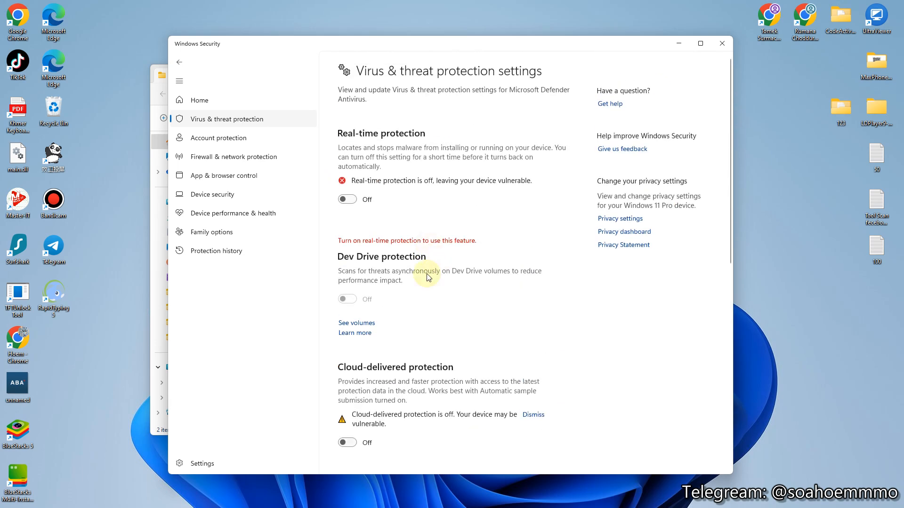
Step: Minimize Windows Security and select the MaxPhoneFarmPro2 archive in File Explorer
{"action": "left_click", "coordinate": [679, 45]}
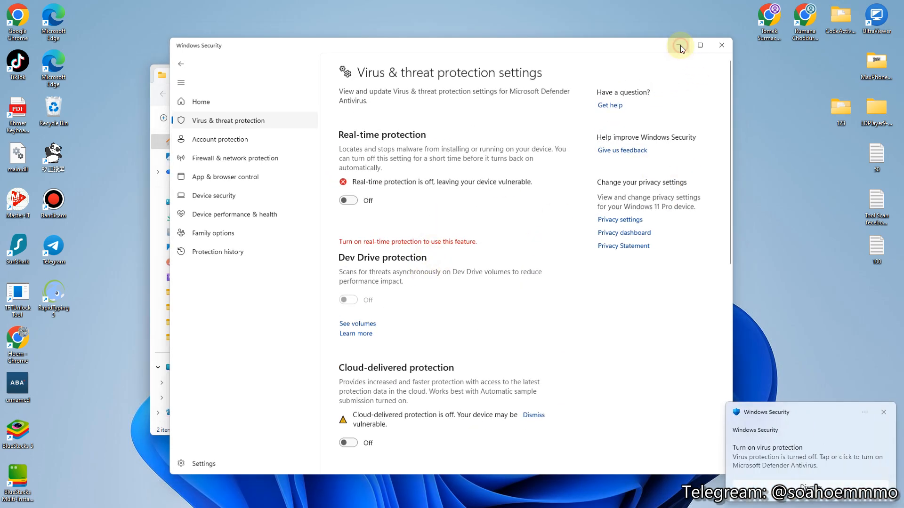
{"action": "left_click", "coordinate": [258, 165]}
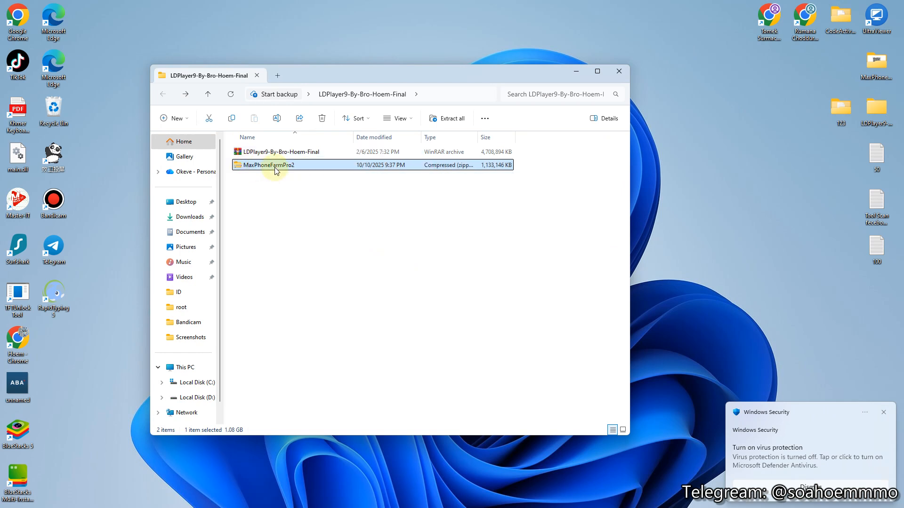
Step: Extract the MaxPhoneFarmPro2 zip with WinRAR into a MaxPhoneFarmPro2 folder, entering the archive password
{"action": "left_click", "coordinate": [276, 170]}
{"action": "right_click", "coordinate": [276, 170]}
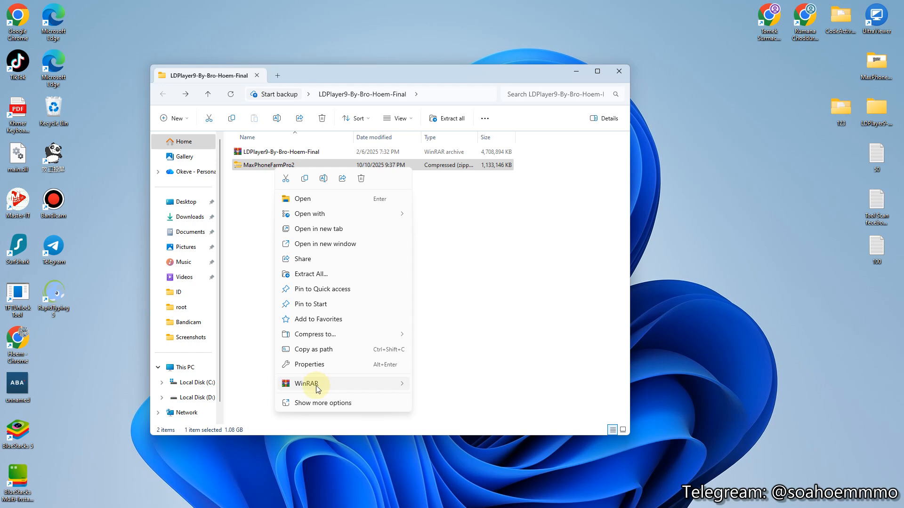
{"action": "mouse_move", "coordinate": [336, 387]}
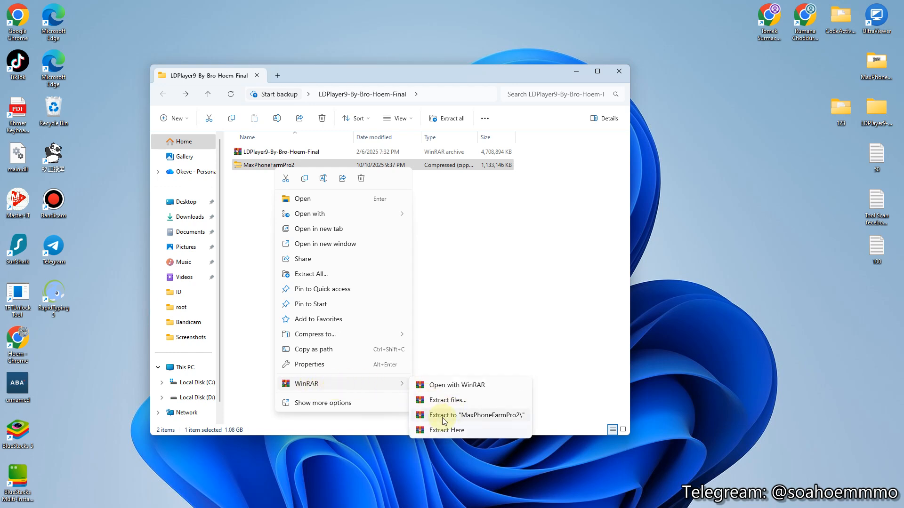
{"action": "left_click", "coordinate": [473, 417]}
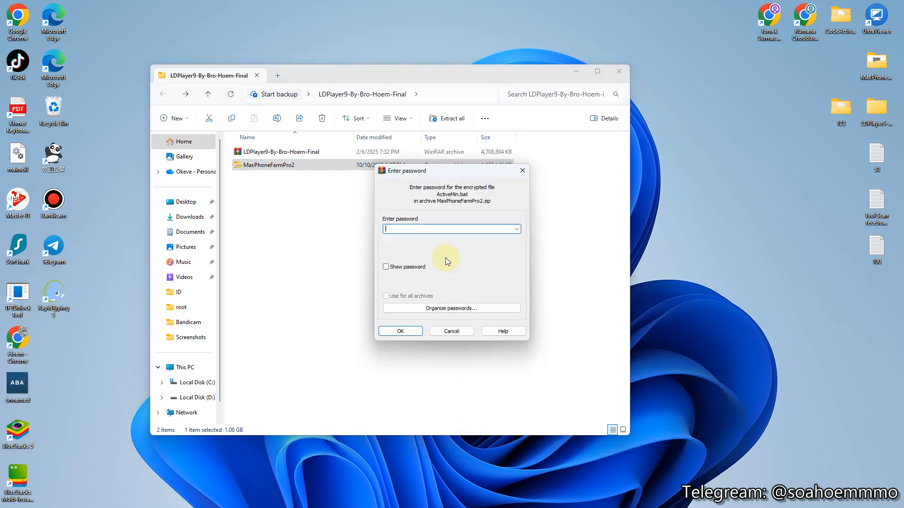
{"action": "type", "text": "1234"}
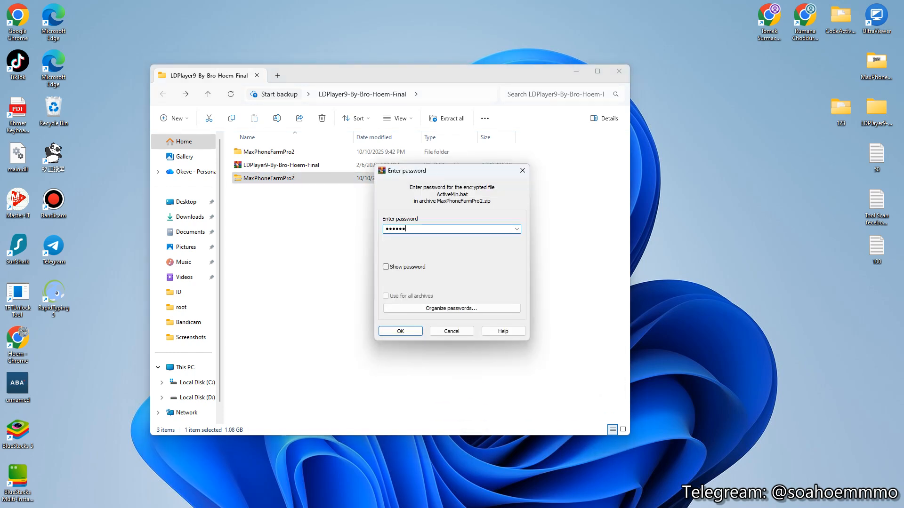
{"action": "left_click", "coordinate": [405, 334]}
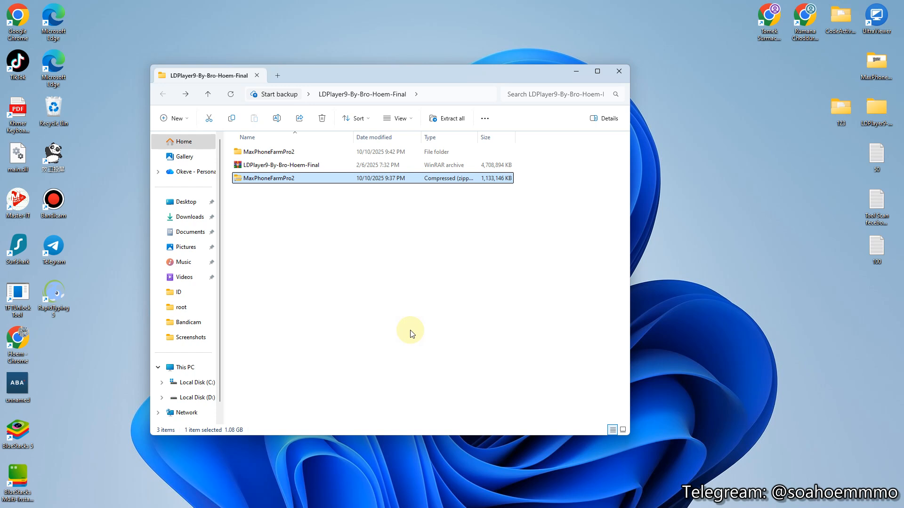
Step: Open the extracted MaxPhoneFarmPro2 folder and its MaxPhoneFarmPro subfolder
{"action": "left_click", "coordinate": [252, 152]}
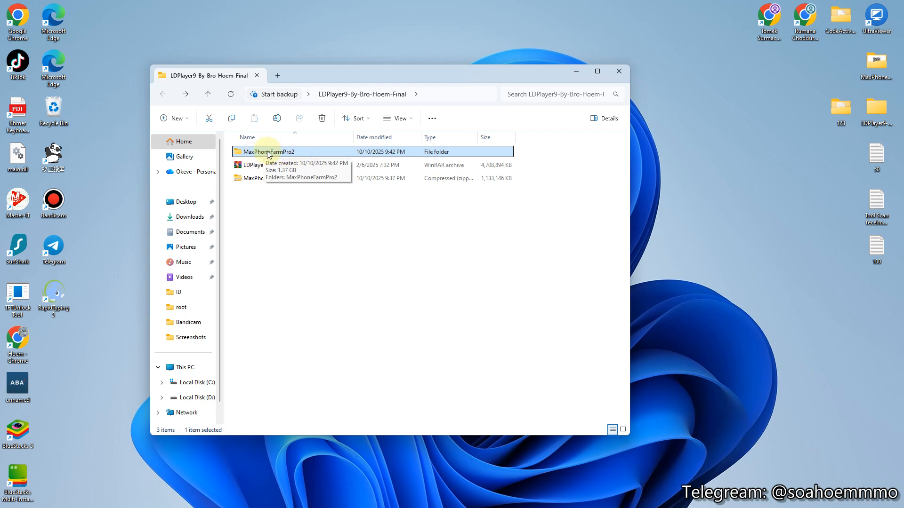
{"action": "double_click", "coordinate": [269, 152]}
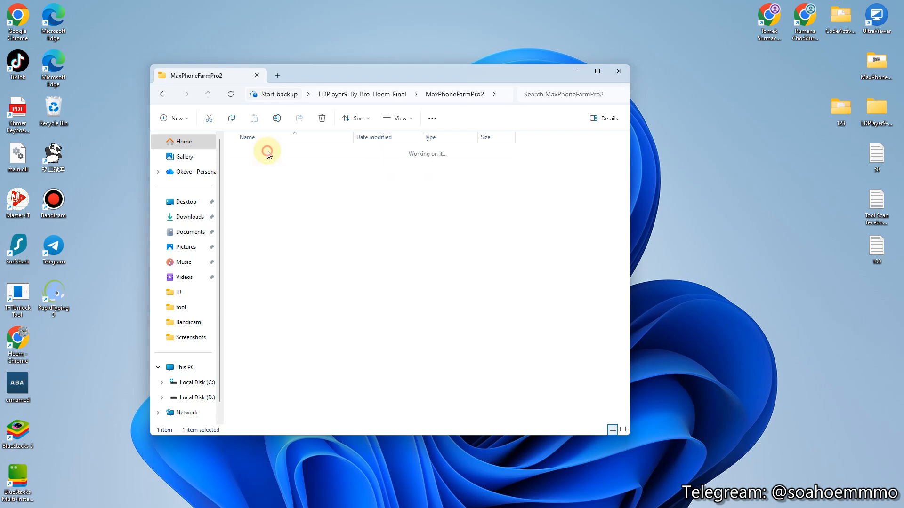
{"action": "double_click", "coordinate": [269, 152]}
{"action": "scroll", "coordinate": [282, 226], "scroll_direction": "down", "scroll_amount": 6}
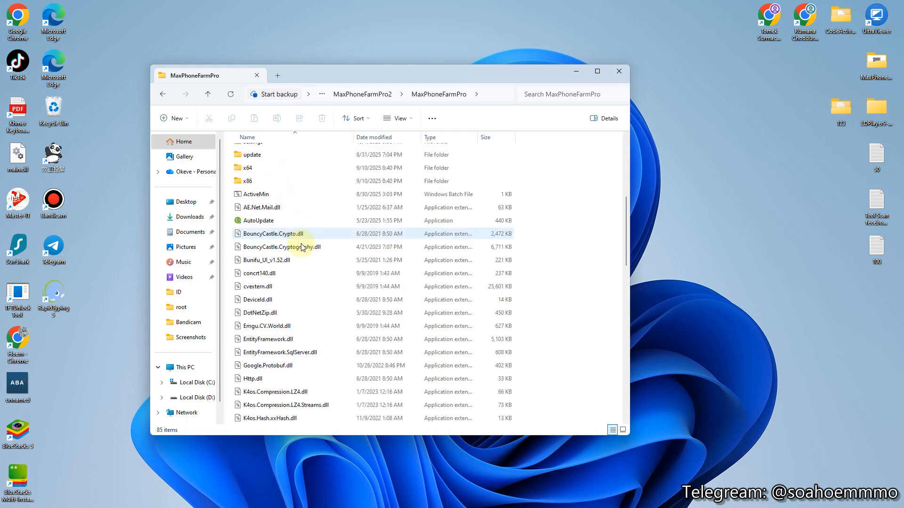
{"action": "scroll", "coordinate": [292, 259], "scroll_direction": "down", "scroll_amount": 10}
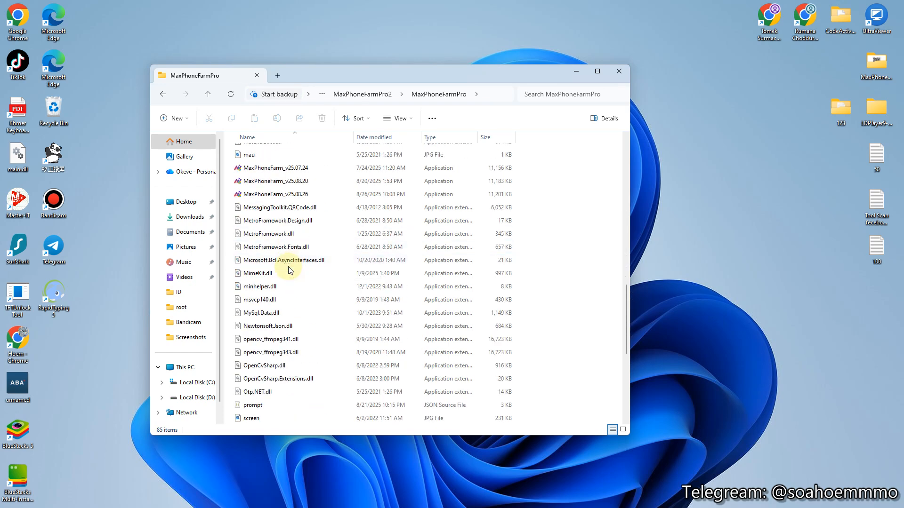
Step: Launch Setup Environment and download its setup file, dismissing the success message
{"action": "left_click", "coordinate": [283, 277]}
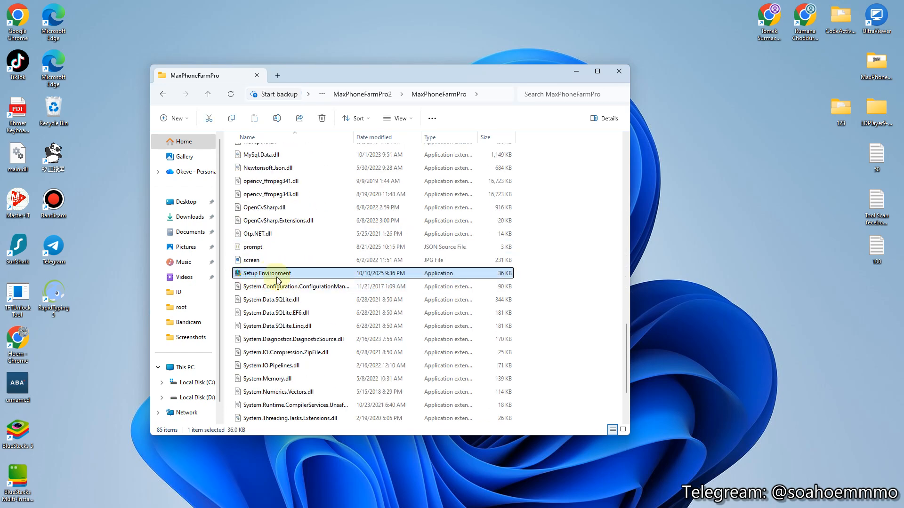
{"action": "double_click", "coordinate": [304, 275]}
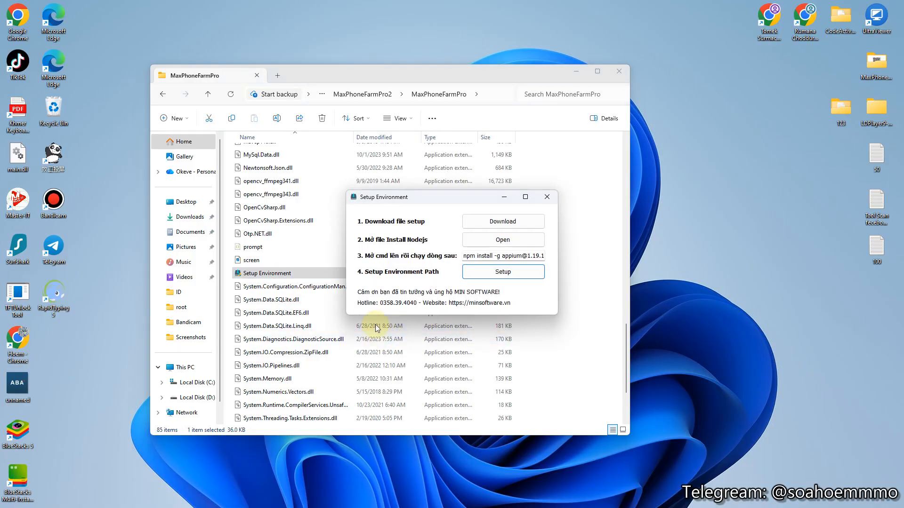
{"action": "left_click", "coordinate": [496, 224]}
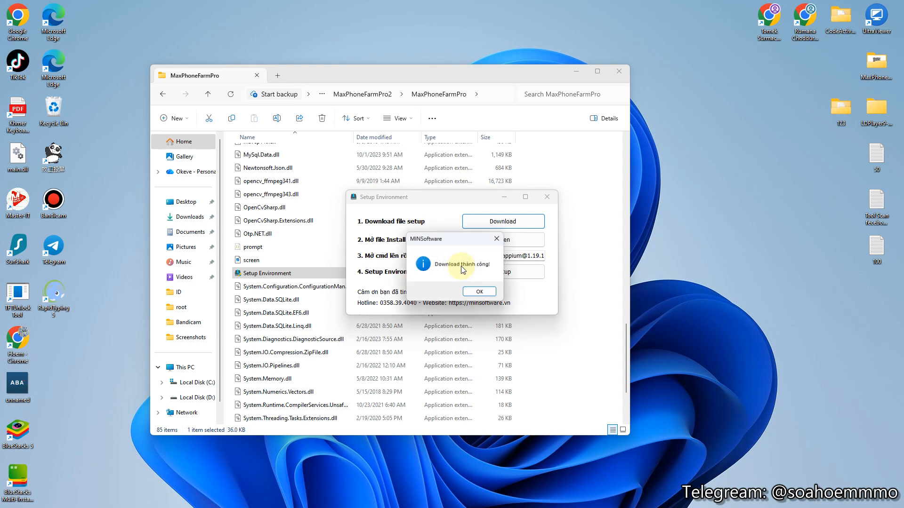
{"action": "left_click", "coordinate": [480, 293]}
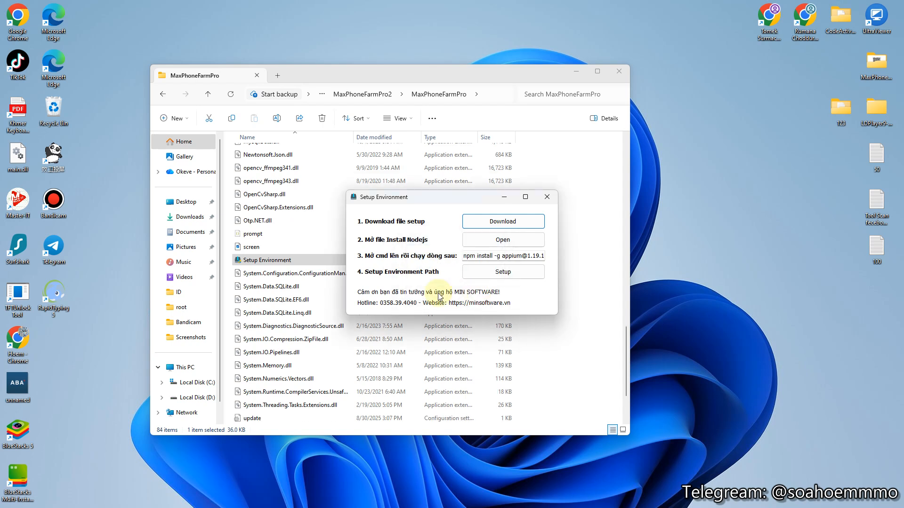
Step: Run the Node.js installer, accept the license, keep default folder and components, and install
{"action": "left_click", "coordinate": [501, 242]}
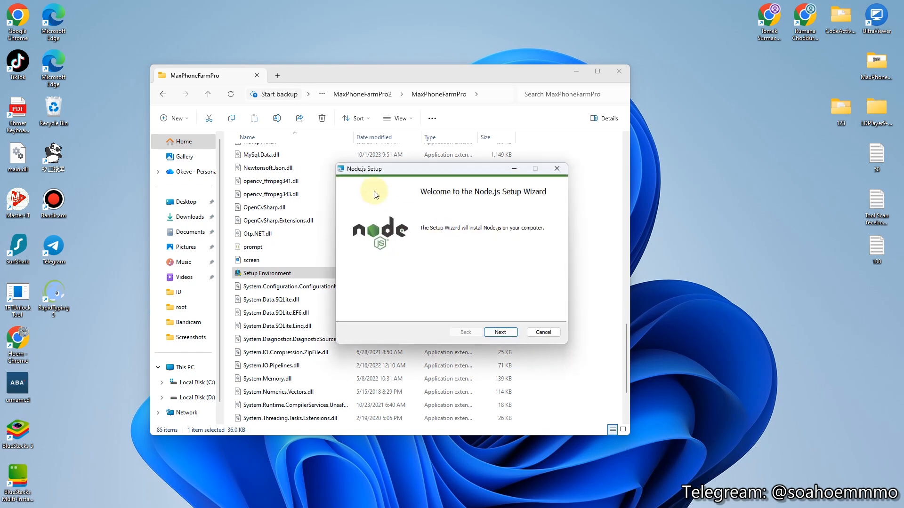
{"action": "left_click", "coordinate": [500, 333]}
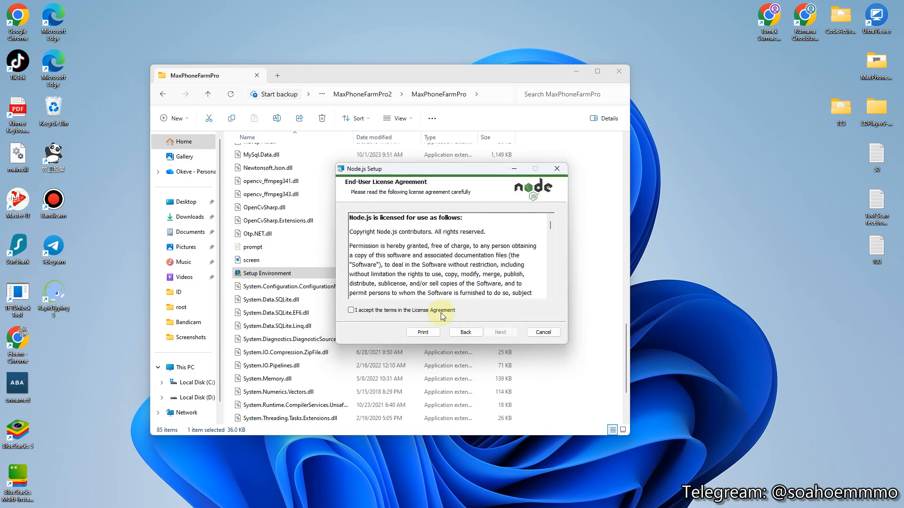
{"action": "left_click", "coordinate": [381, 310]}
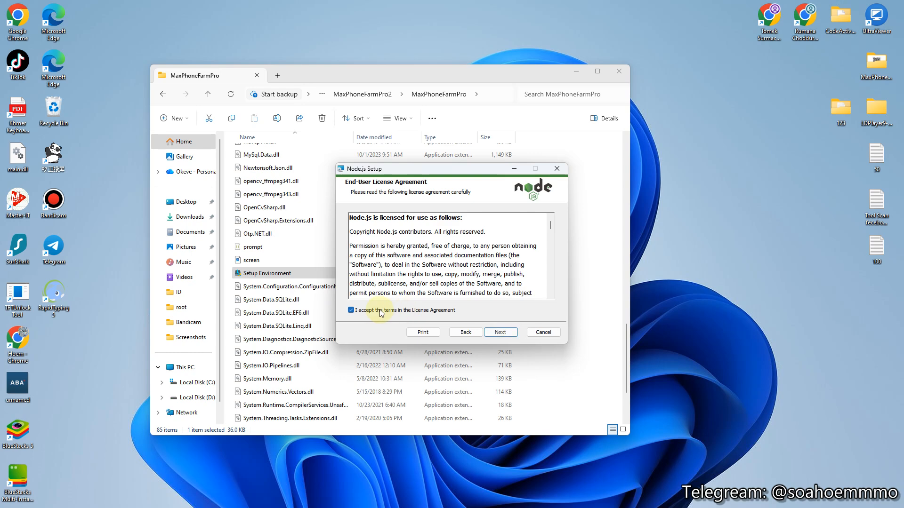
{"action": "left_click", "coordinate": [500, 333]}
{"action": "left_click", "coordinate": [502, 334]}
{"action": "left_click", "coordinate": [501, 332]}
{"action": "left_click", "coordinate": [502, 332]}
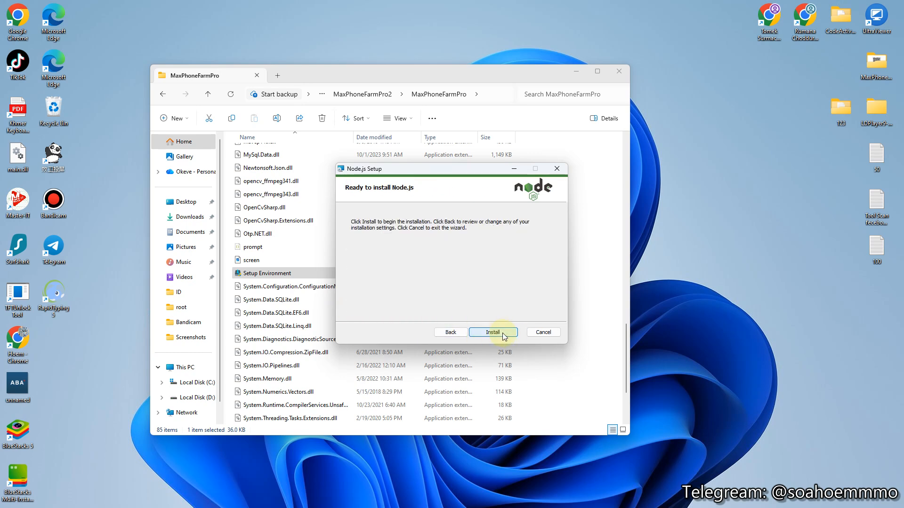
{"action": "left_click", "coordinate": [502, 332]}
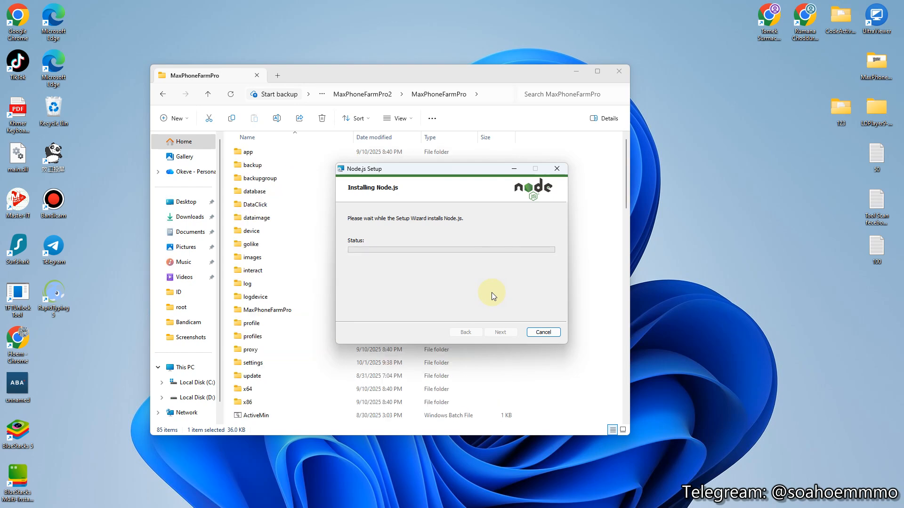
Step: Finish the Node.js installer and copy the npm install command for Appium
{"action": "left_click", "coordinate": [499, 330]}
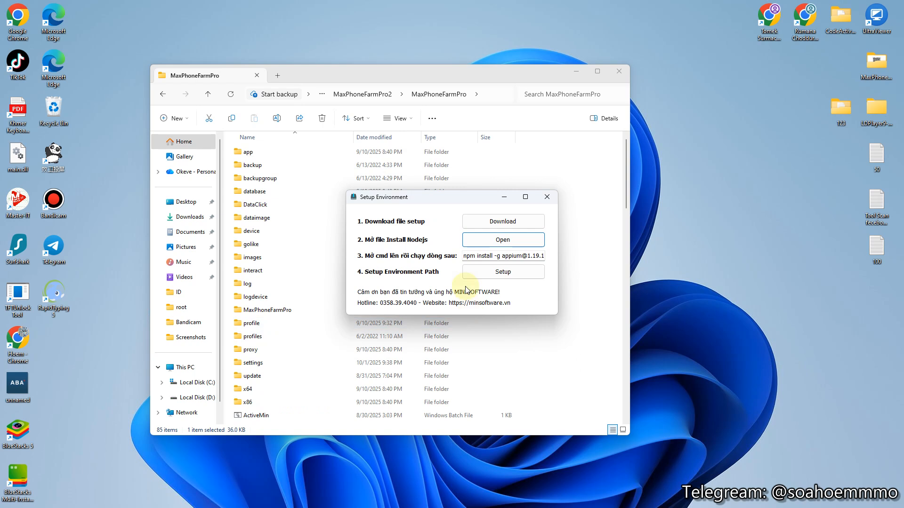
{"action": "right_click", "coordinate": [491, 256]}
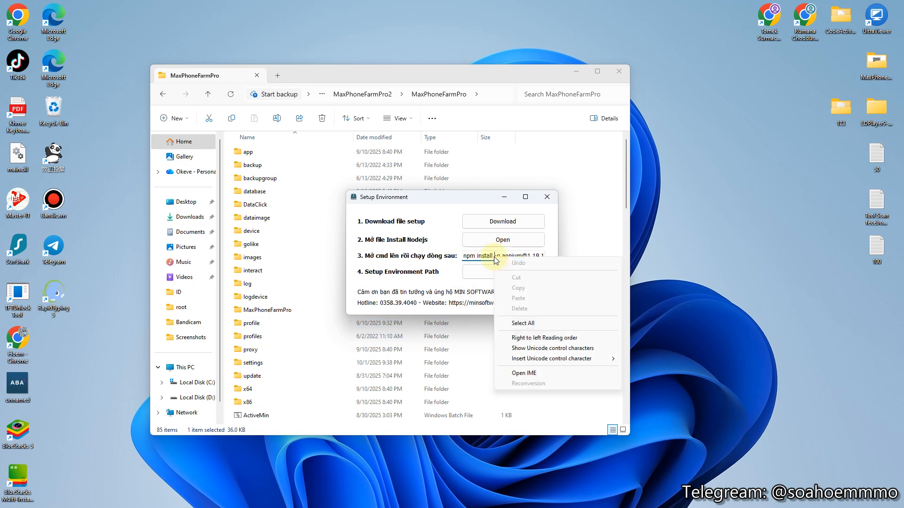
{"action": "left_click", "coordinate": [535, 323]}
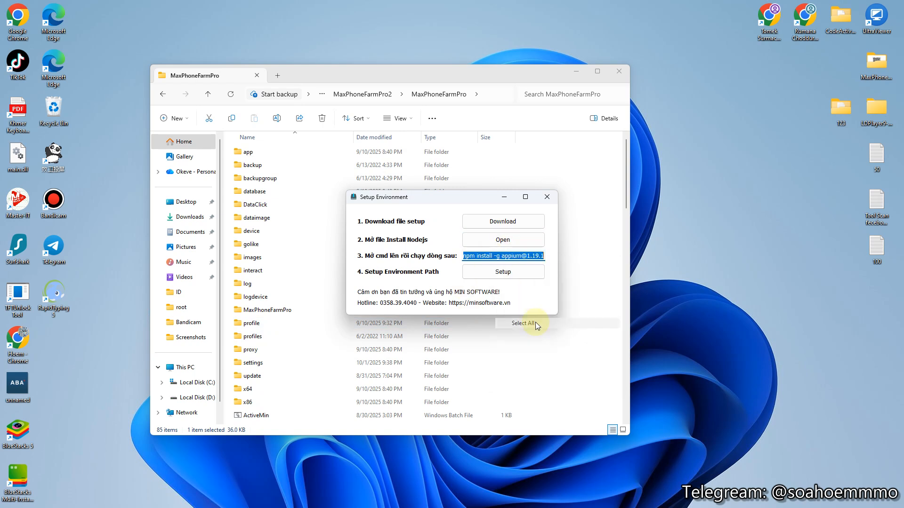
{"action": "right_click", "coordinate": [485, 258]}
{"action": "left_click", "coordinate": [508, 289]}
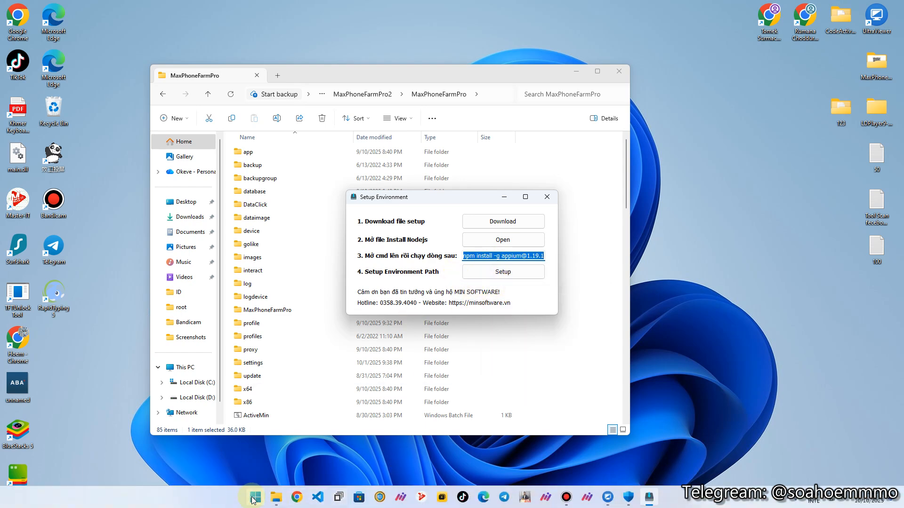
Step: Search the Start menu for cmd and launch Command Prompt
{"action": "left_click", "coordinate": [253, 499]}
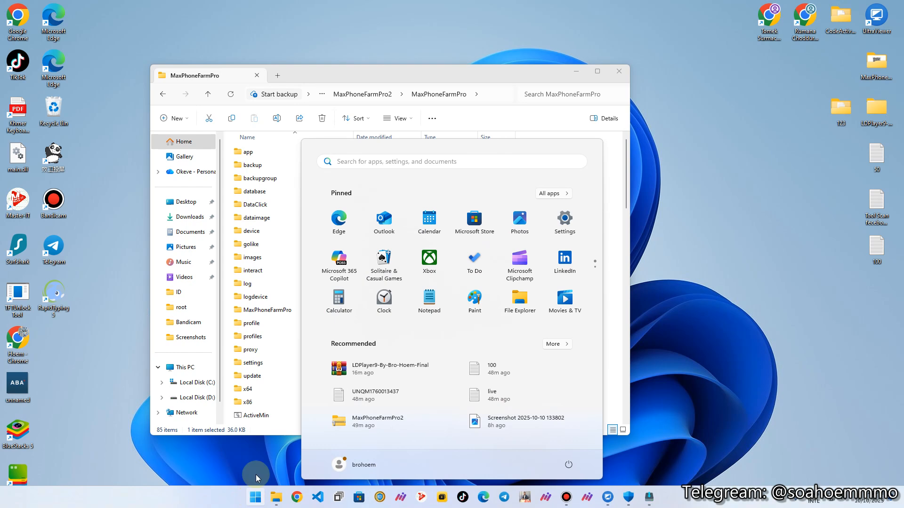
{"action": "left_click", "coordinate": [349, 161]}
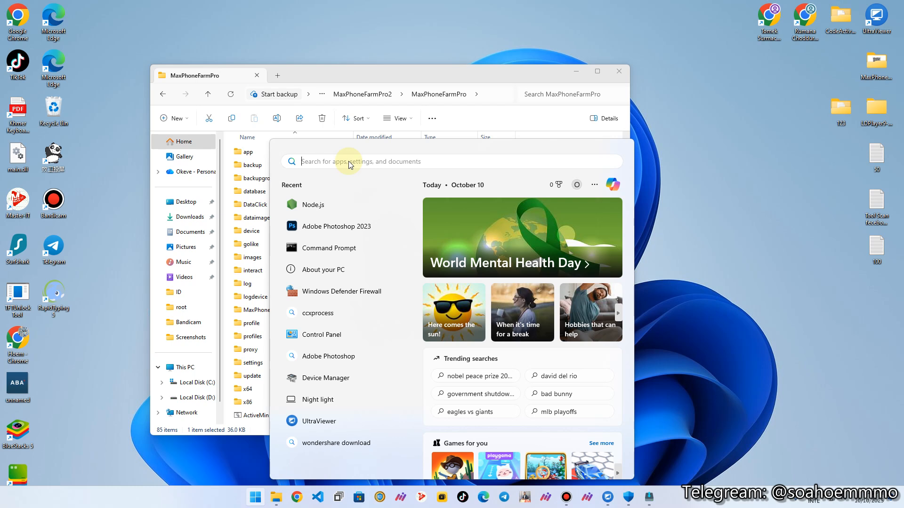
{"action": "type", "text": "cmd"}
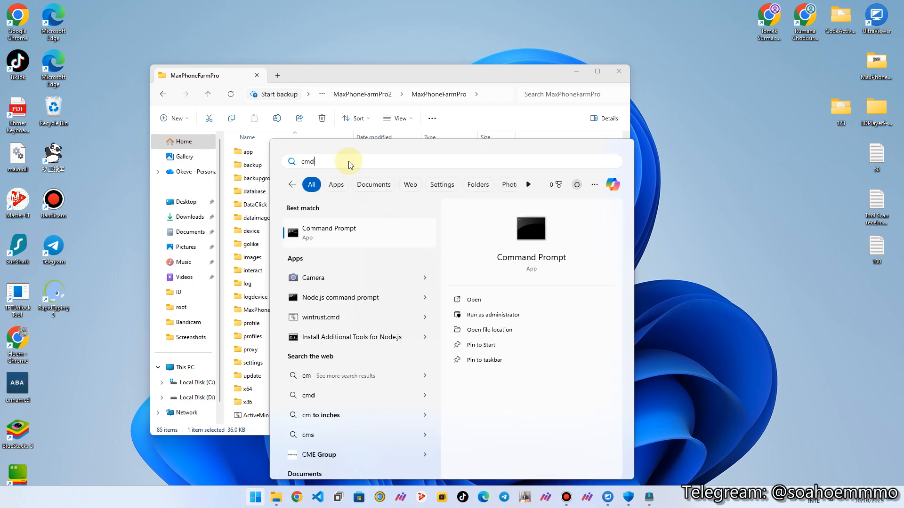
{"action": "left_click", "coordinate": [300, 234]}
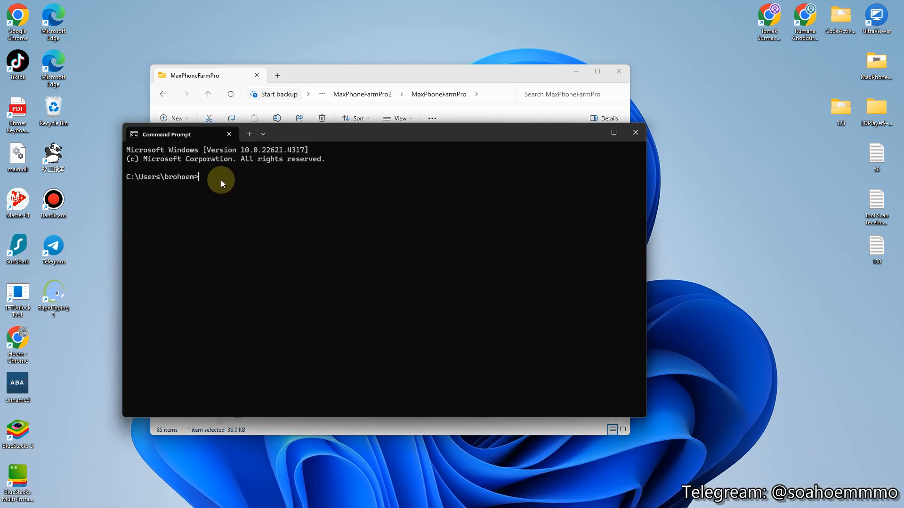
{"action": "key", "text": "ctrl+v"}
{"action": "key", "text": "Return"}
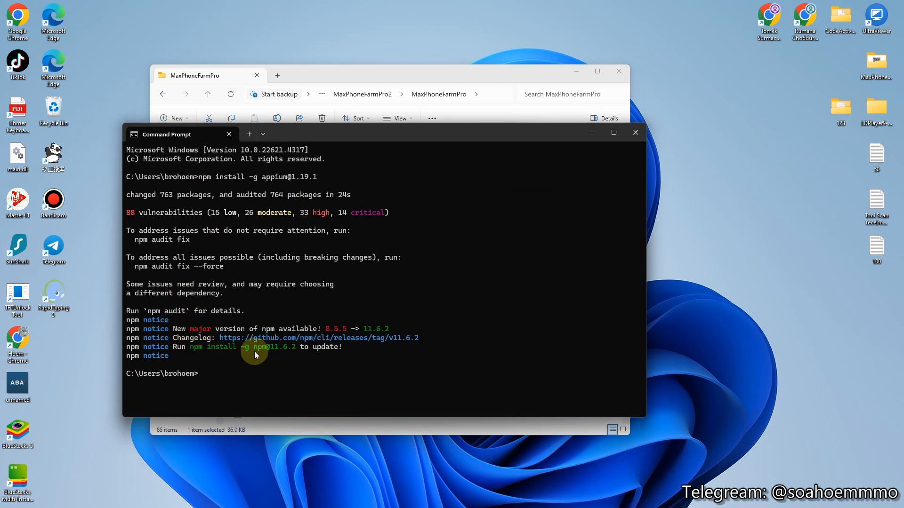
Step: Close Command Prompt, run the environment path setup, acknowledge success and close Setup Environment
{"action": "left_click", "coordinate": [640, 133]}
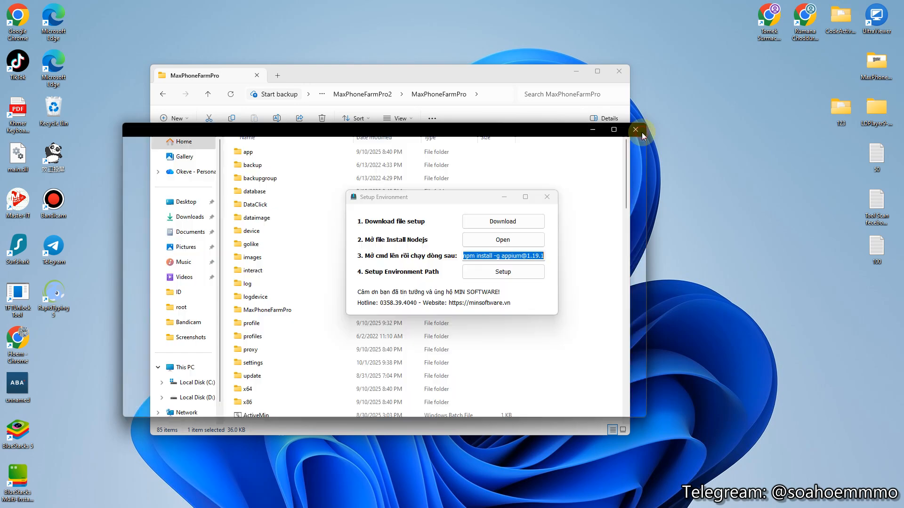
{"action": "left_click", "coordinate": [525, 273]}
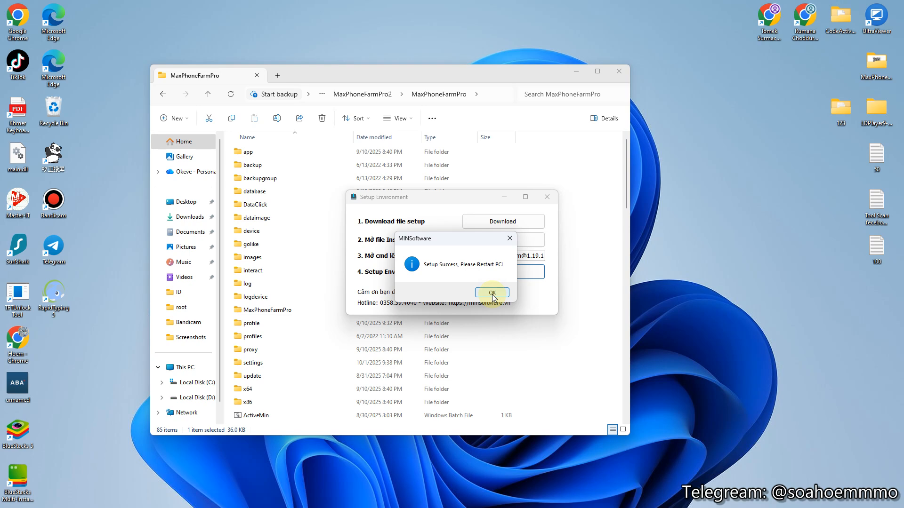
{"action": "left_click", "coordinate": [492, 292]}
{"action": "left_click", "coordinate": [547, 196]}
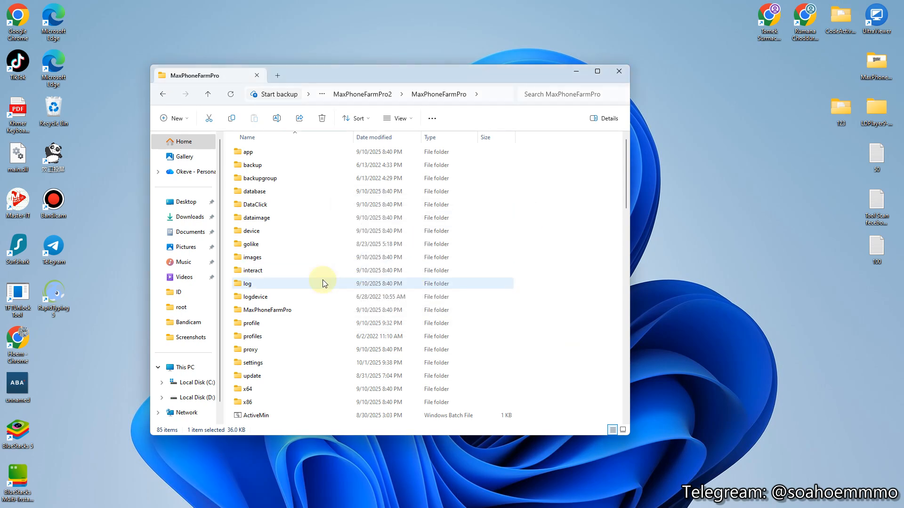
Step: Scroll to and select the MaxPhoneFarm_v25.08.26 application in the folder
{"action": "scroll", "coordinate": [309, 284], "scroll_direction": "down", "scroll_amount": 12}
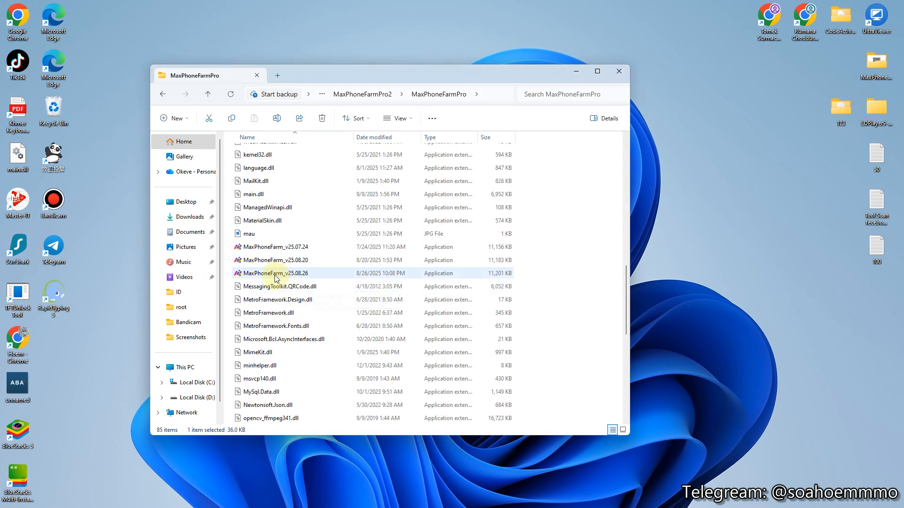
{"action": "left_click", "coordinate": [262, 275]}
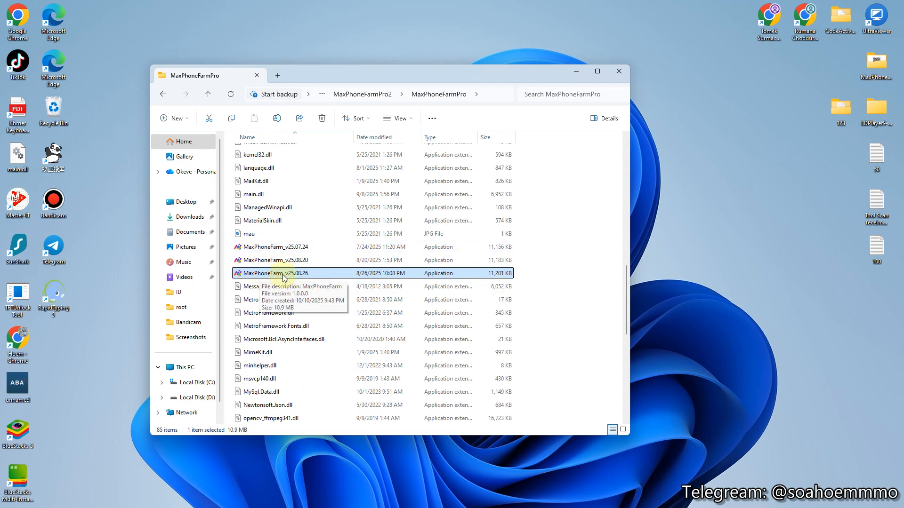
{"action": "mouse_move", "coordinate": [496, 506]}
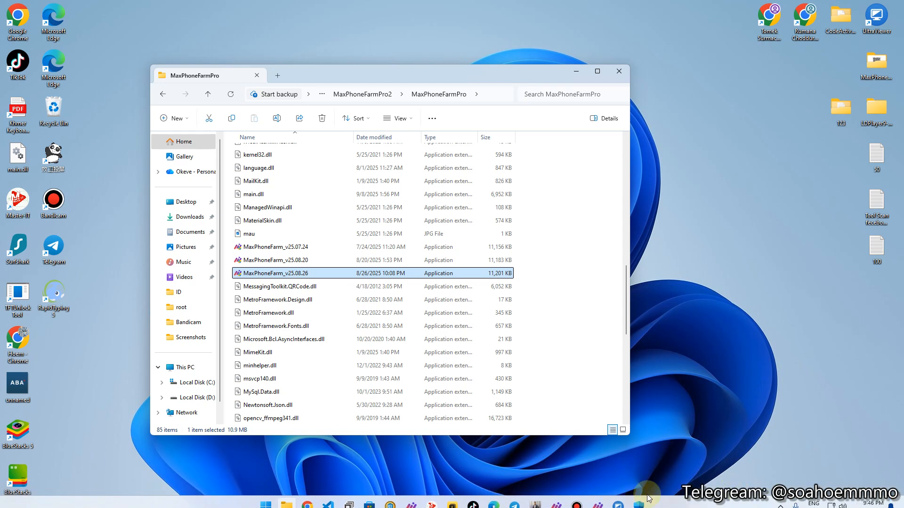
{"action": "left_click", "coordinate": [576, 499]}
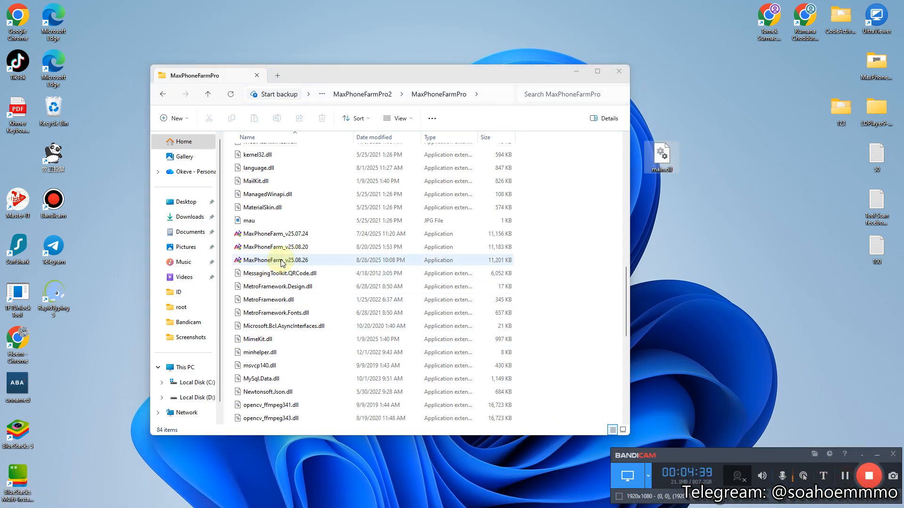
Step: Launch MaxPhoneFarm_v25.08.26 and copy its device code
{"action": "left_click", "coordinate": [266, 263]}
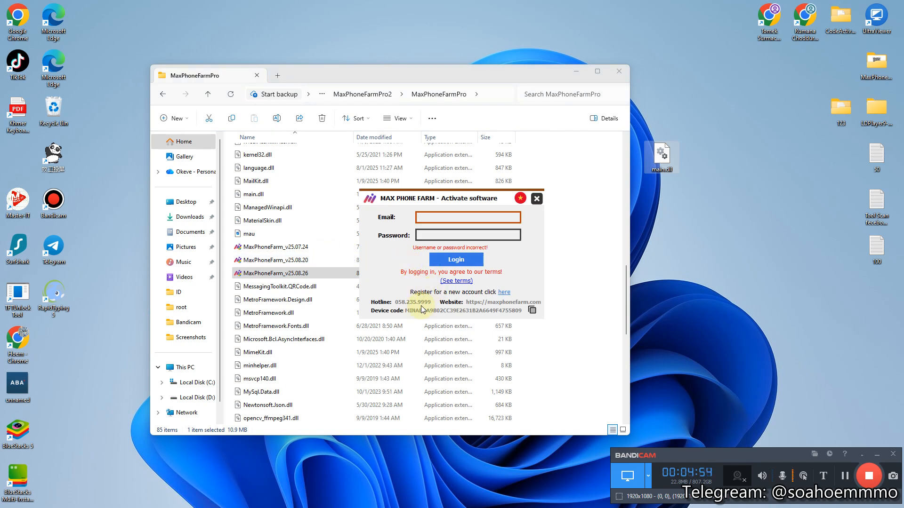
{"action": "left_click", "coordinate": [532, 312]}
{"action": "left_click", "coordinate": [471, 295]}
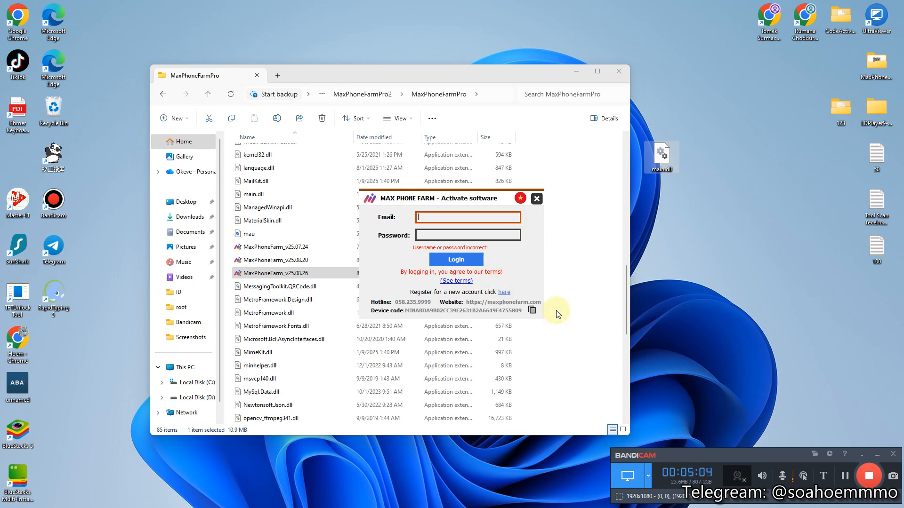
Step: Relaunch MaxPhoneFarm_v25.08.26 and dismiss the main.dll access-denied error
{"action": "left_click", "coordinate": [844, 476]}
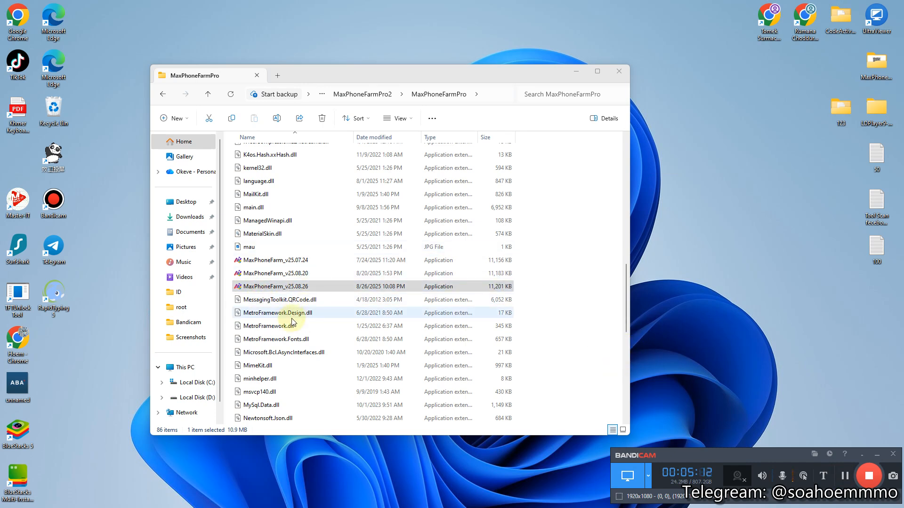
{"action": "scroll", "coordinate": [316, 262], "scroll_direction": "up", "scroll_amount": 2}
{"action": "scroll", "coordinate": [317, 264], "scroll_direction": "down", "scroll_amount": 3}
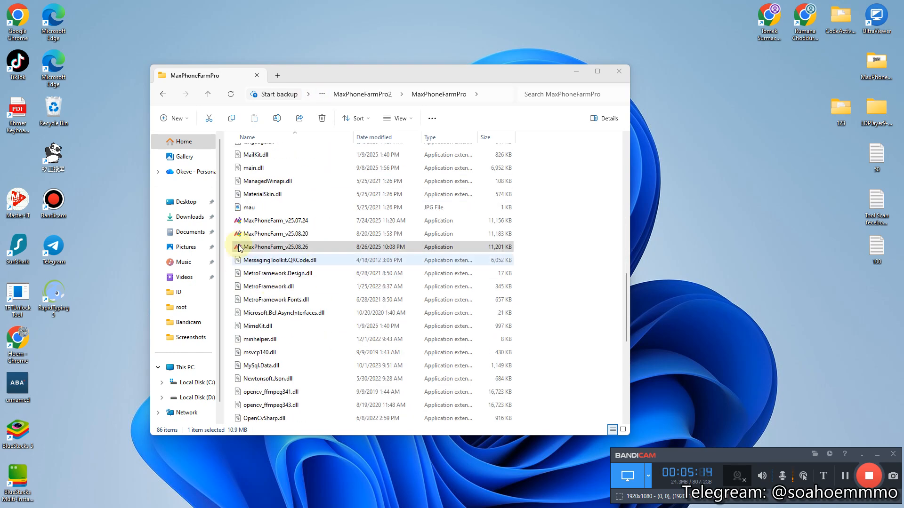
{"action": "left_click", "coordinate": [277, 234]}
{"action": "left_click", "coordinate": [270, 248]}
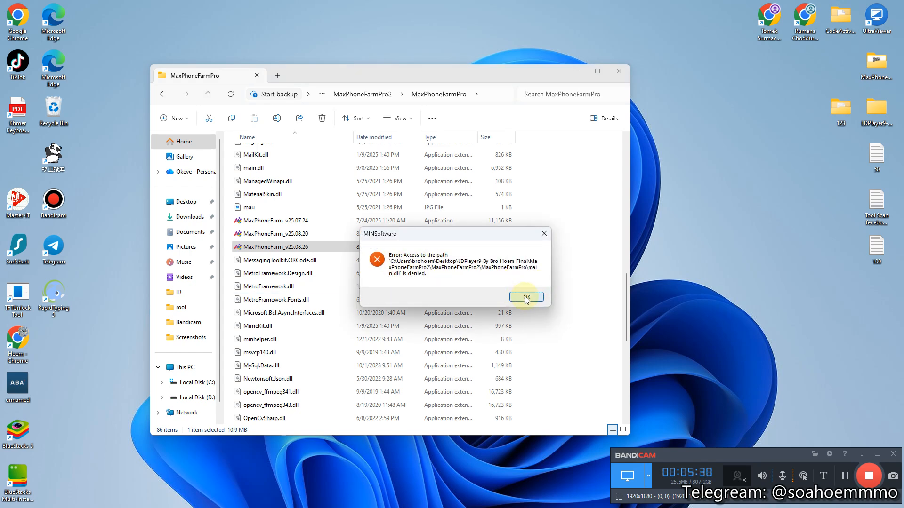
{"action": "left_click", "coordinate": [523, 296]}
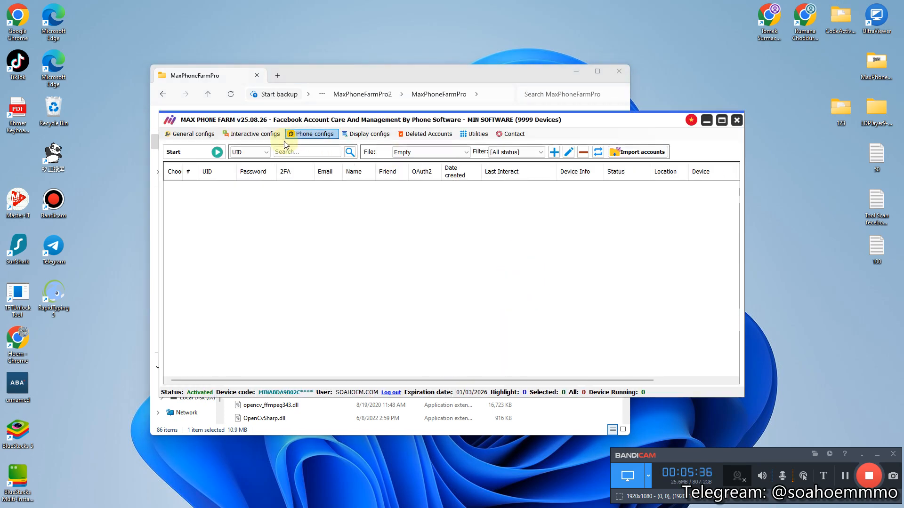
Step: Browse account files, open and close Interactive configs and Script management, then reposition the window
{"action": "left_click", "coordinate": [427, 153]}
{"action": "left_click", "coordinate": [368, 209]}
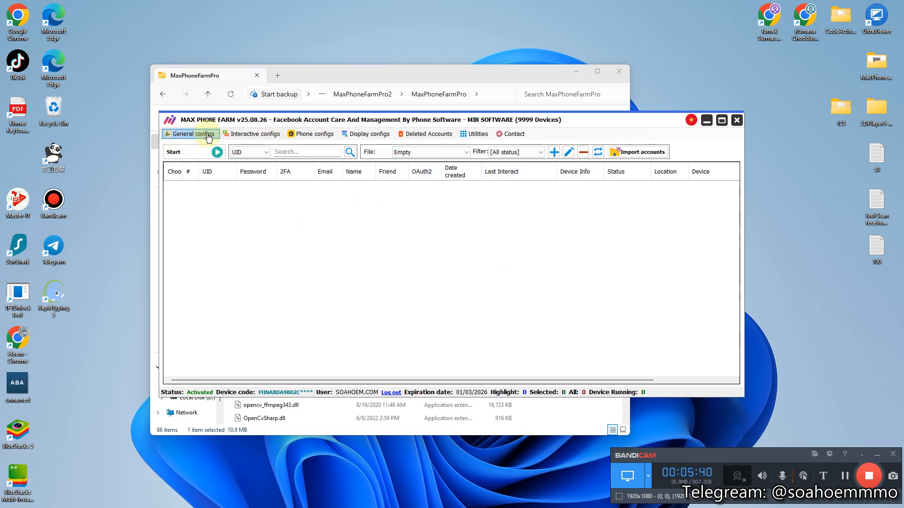
{"action": "left_click", "coordinate": [262, 135]}
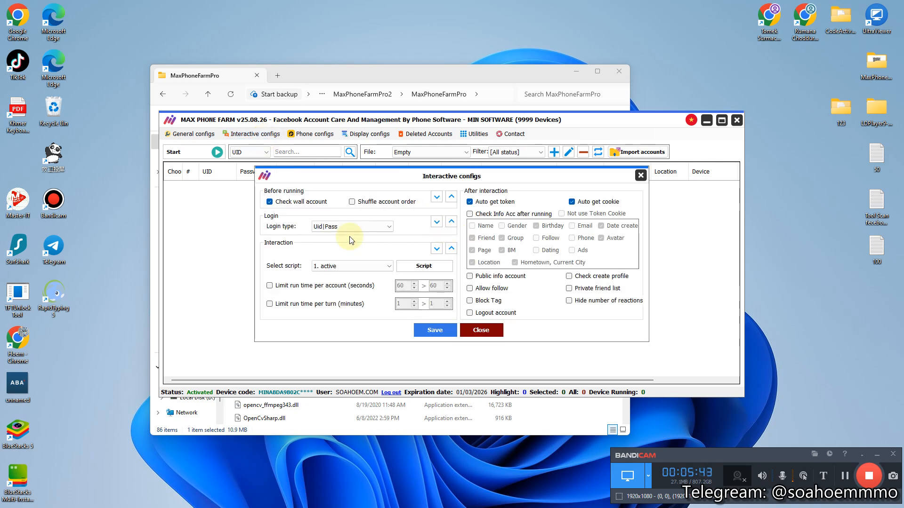
{"action": "left_click", "coordinate": [423, 266]}
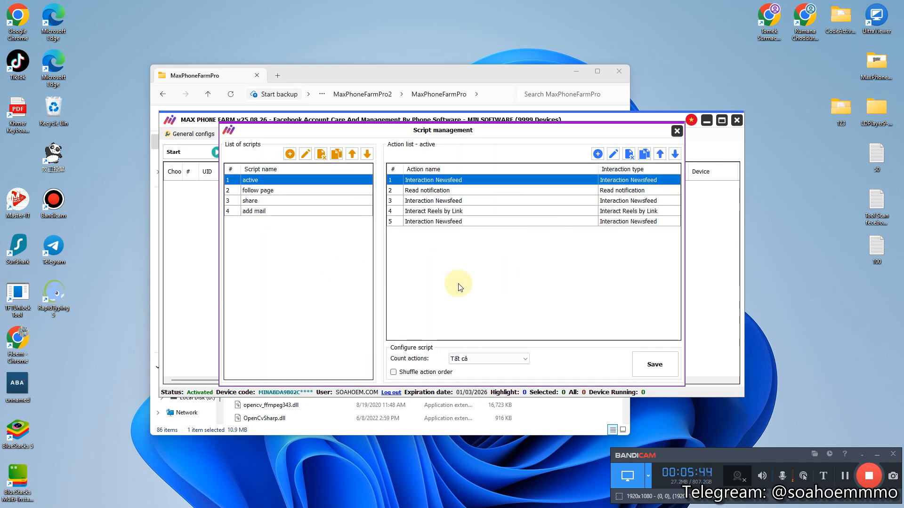
{"action": "left_click", "coordinate": [677, 131]}
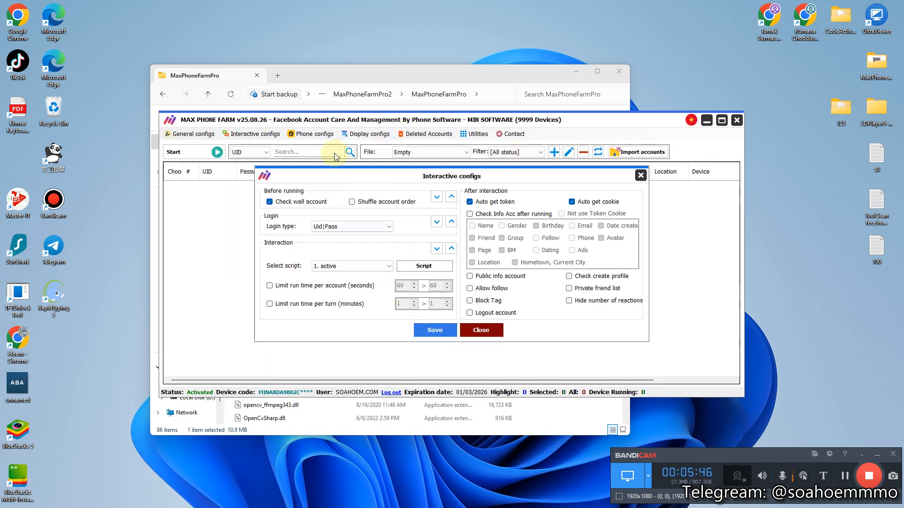
{"action": "left_click", "coordinate": [480, 330]}
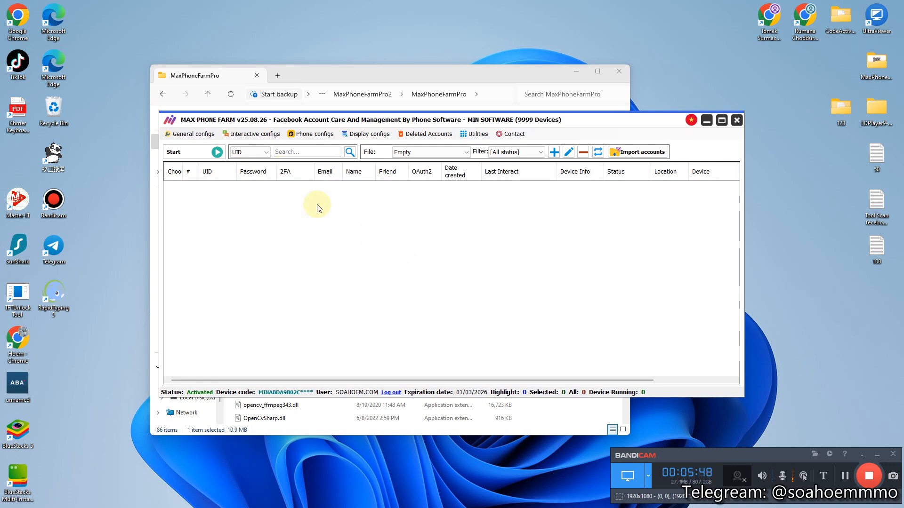
{"action": "left_click_drag", "start_coordinate": [414, 119], "coordinate": [381, 132]}
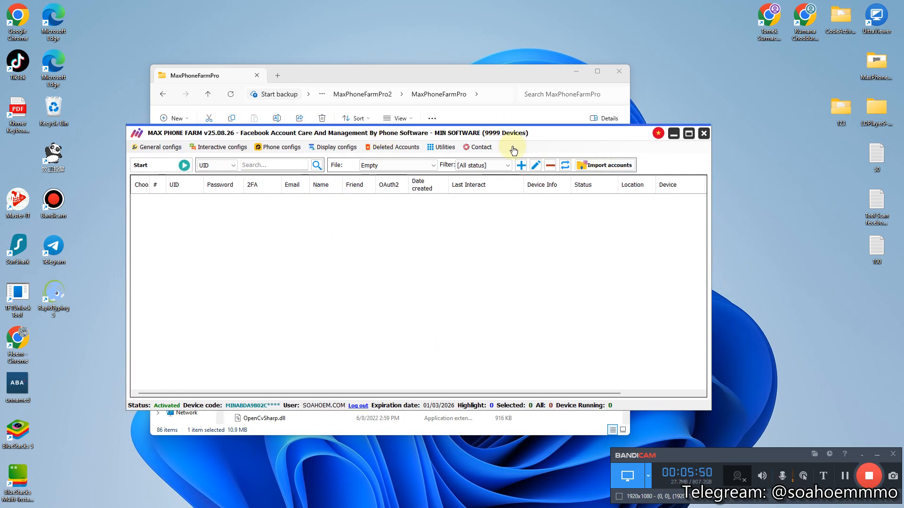